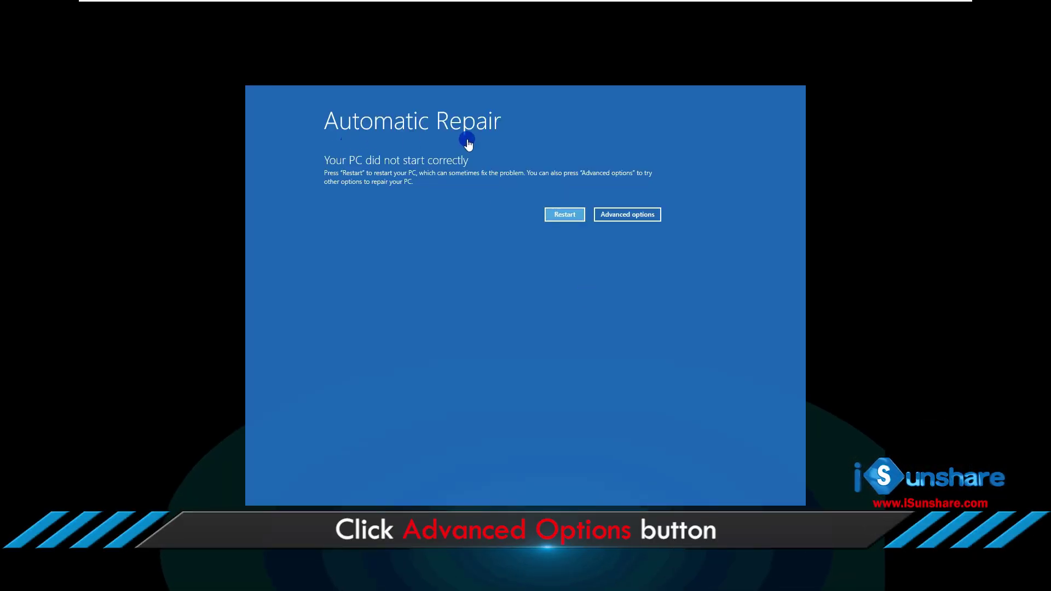
# Step: Launch Startup Repair via Advanced options > Troubleshoot > Advanced options in the recovery environment
pyautogui.click(637, 216)
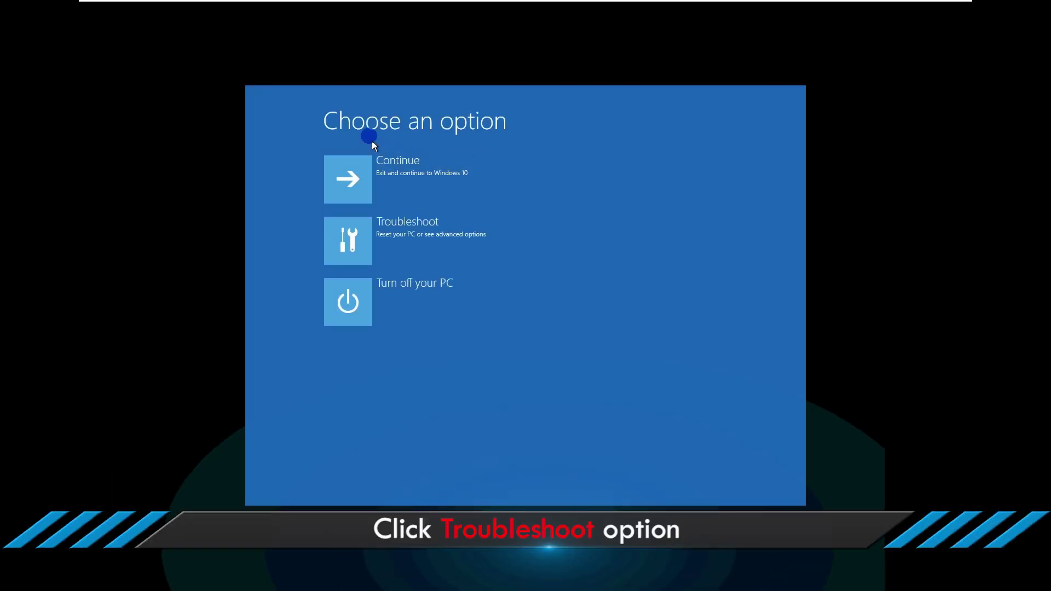
pyautogui.click(424, 227)
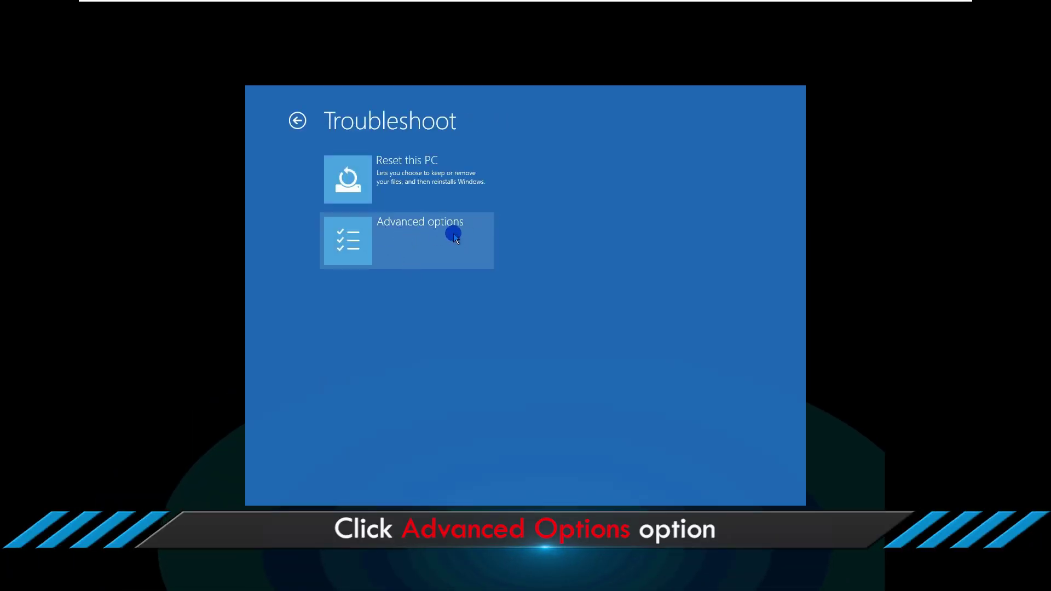
pyautogui.click(454, 238)
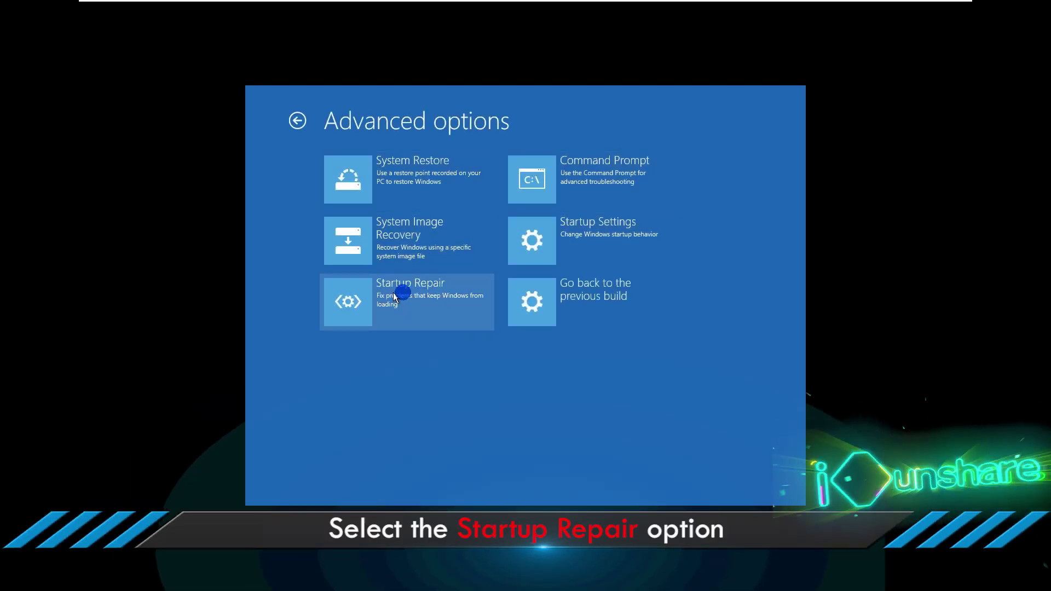
pyautogui.click(408, 288)
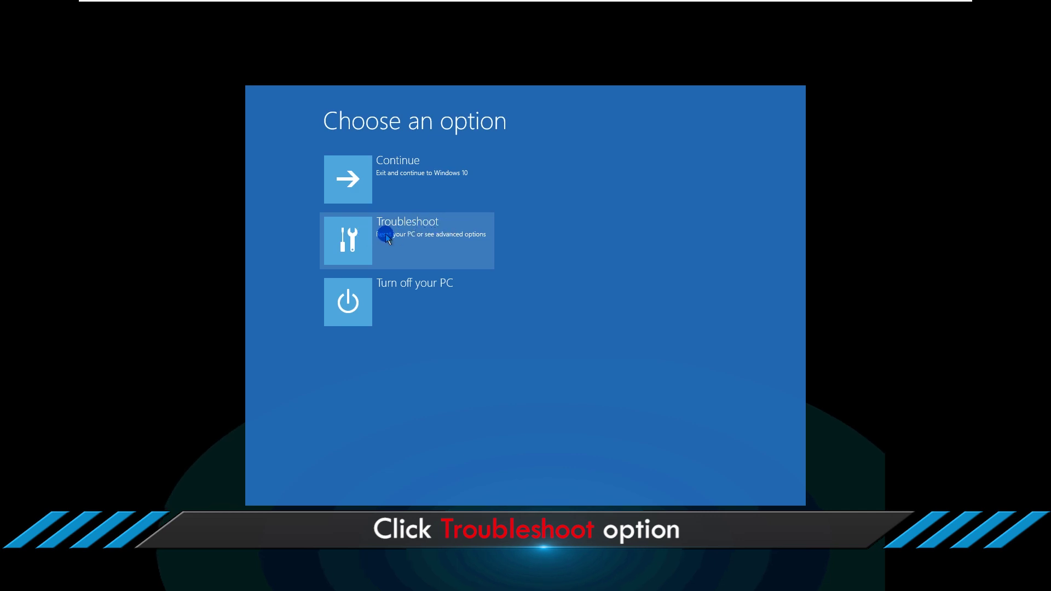
# Step: Restart through Startup Settings, choose Safe Mode (F4), and sign in with the password
pyautogui.click(429, 238)
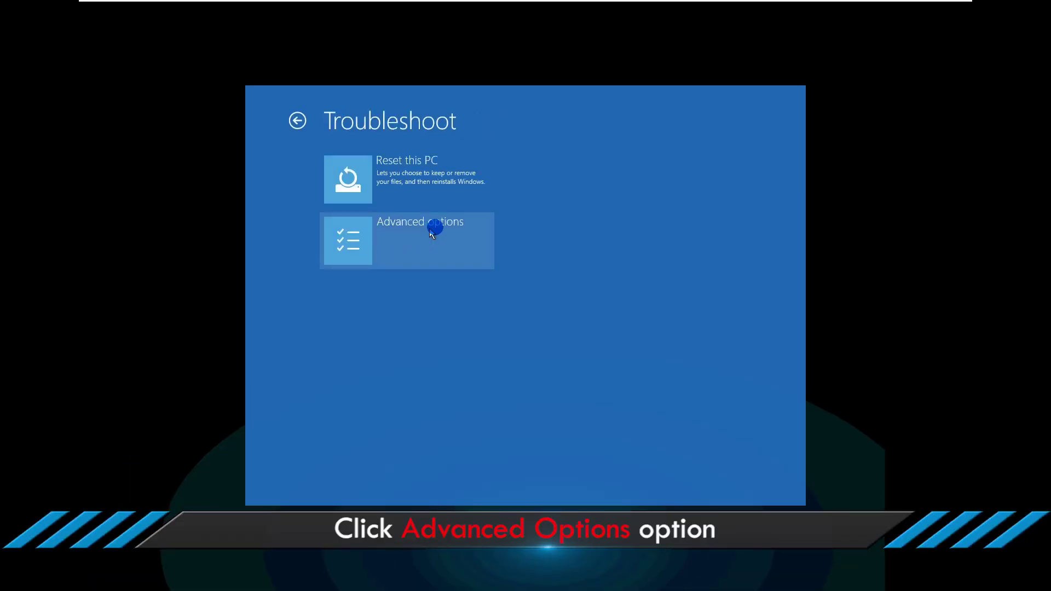
pyautogui.click(431, 236)
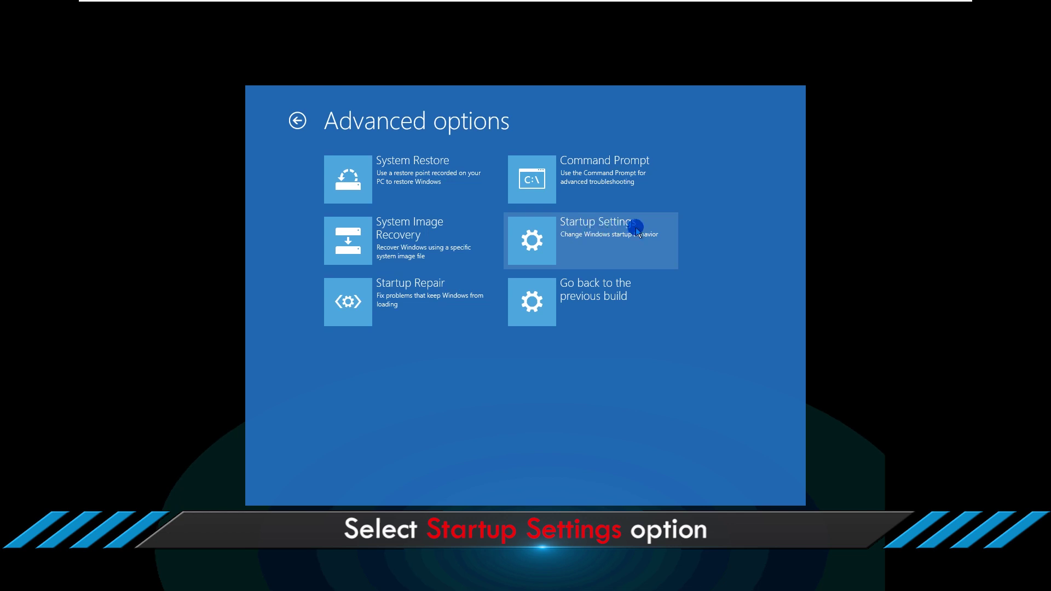
pyautogui.click(604, 236)
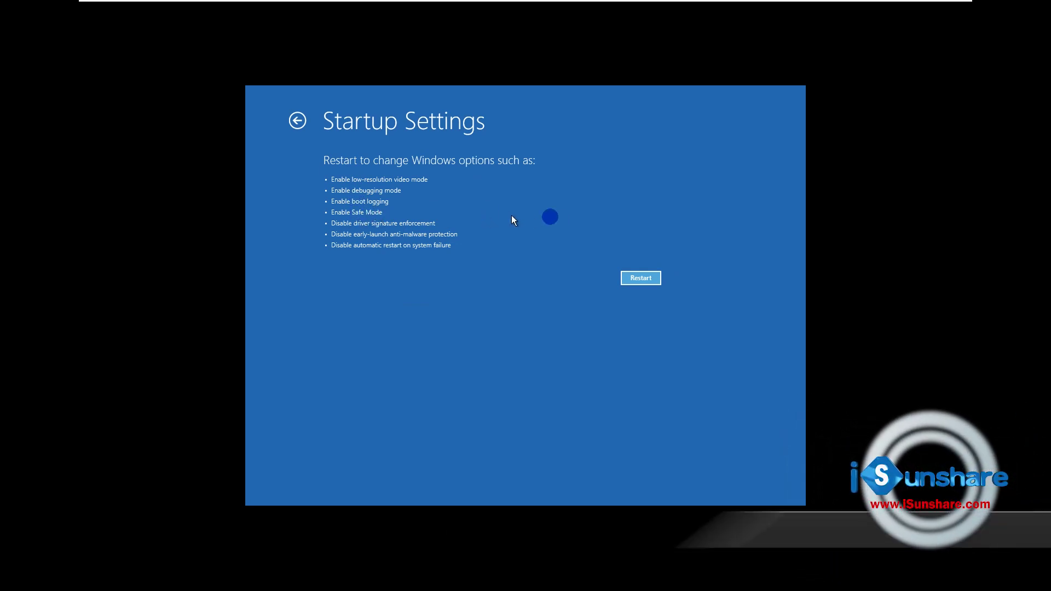
pyautogui.click(640, 280)
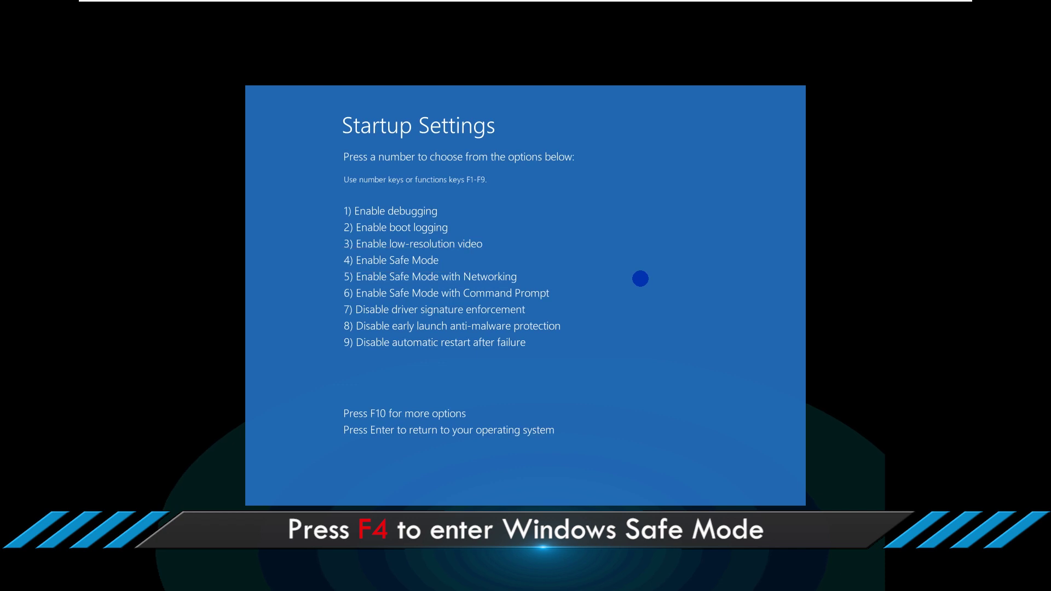
pyautogui.press('F4')
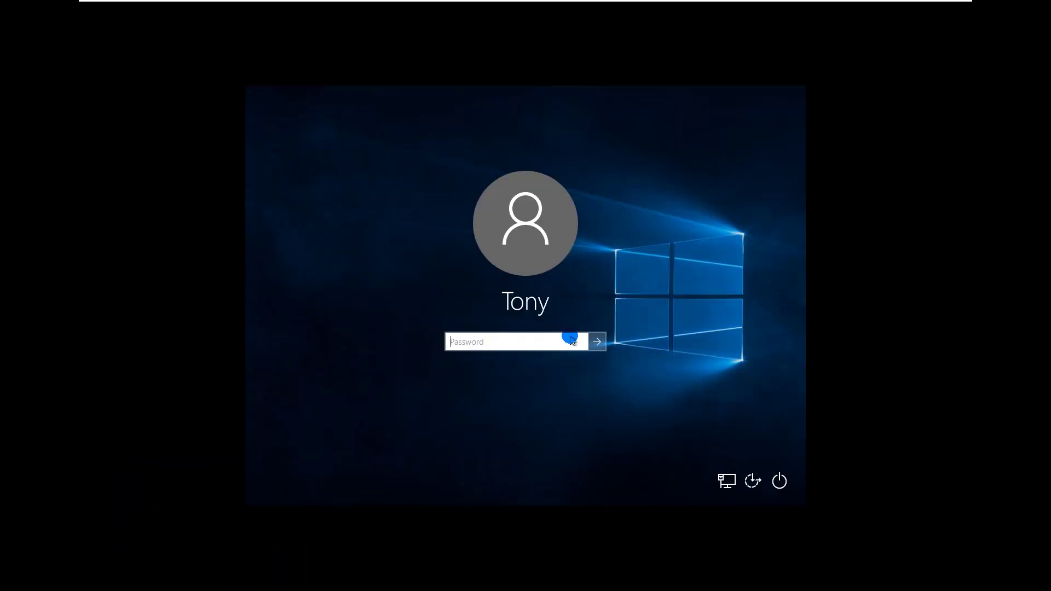
pyautogui.press('Return')
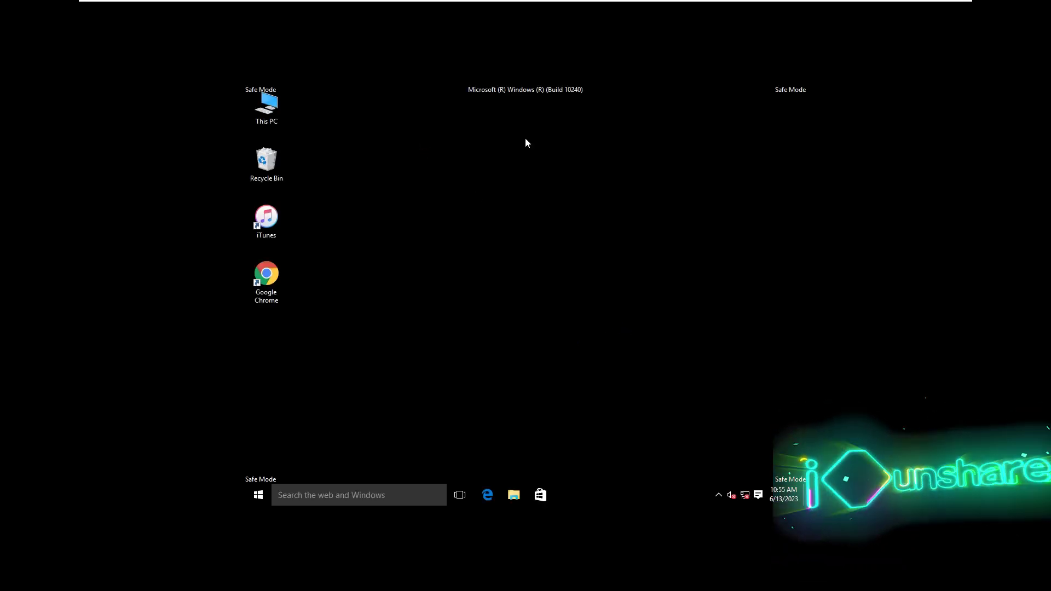
# Step: Go to Control Panel > Programs > Programs and Features from the Start right-click menu
pyautogui.rightClick(258, 497)
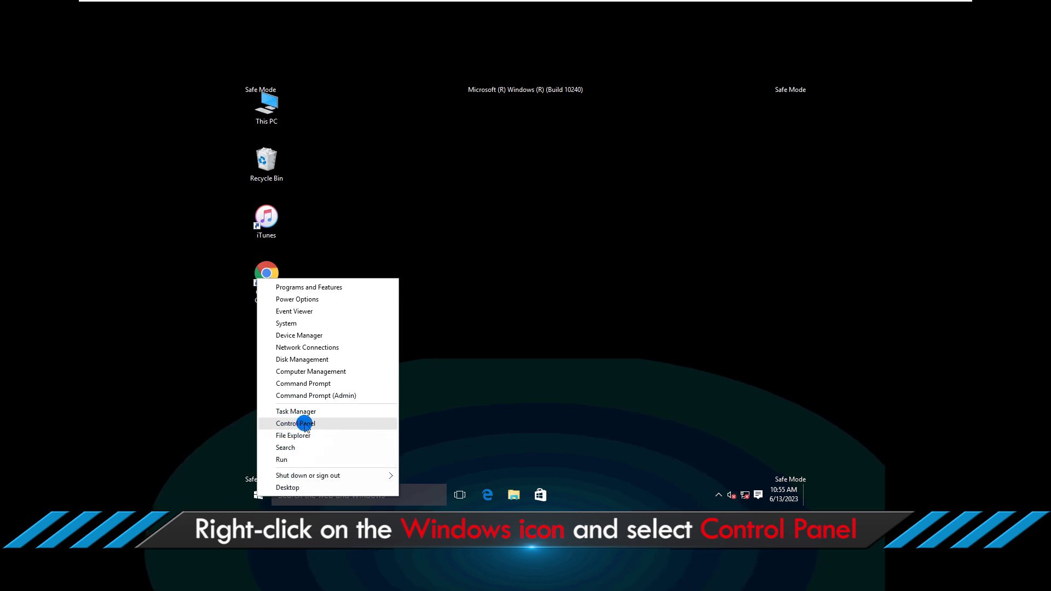
pyautogui.click(286, 424)
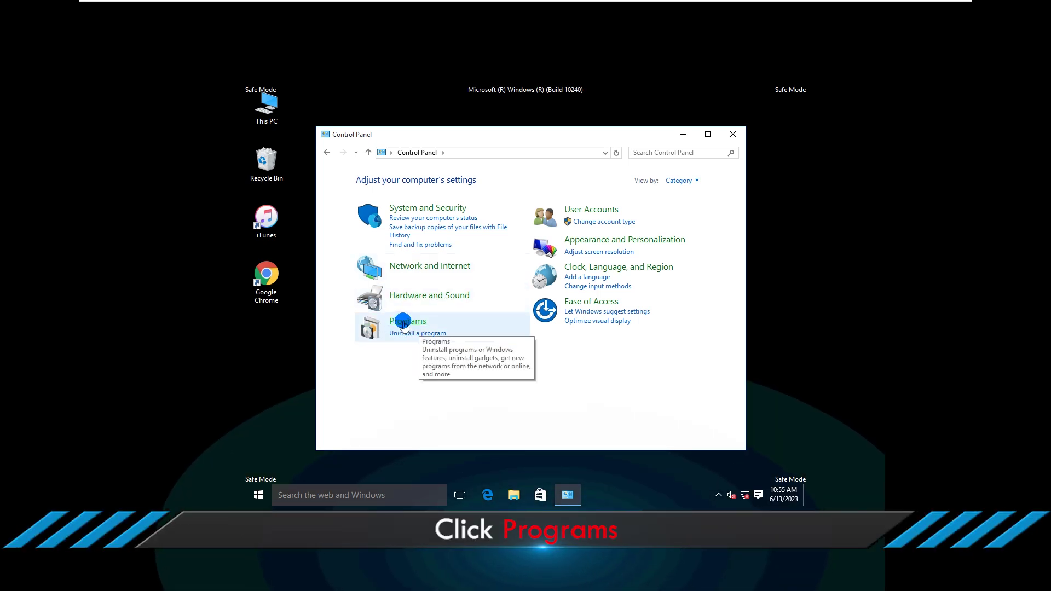
pyautogui.click(403, 321)
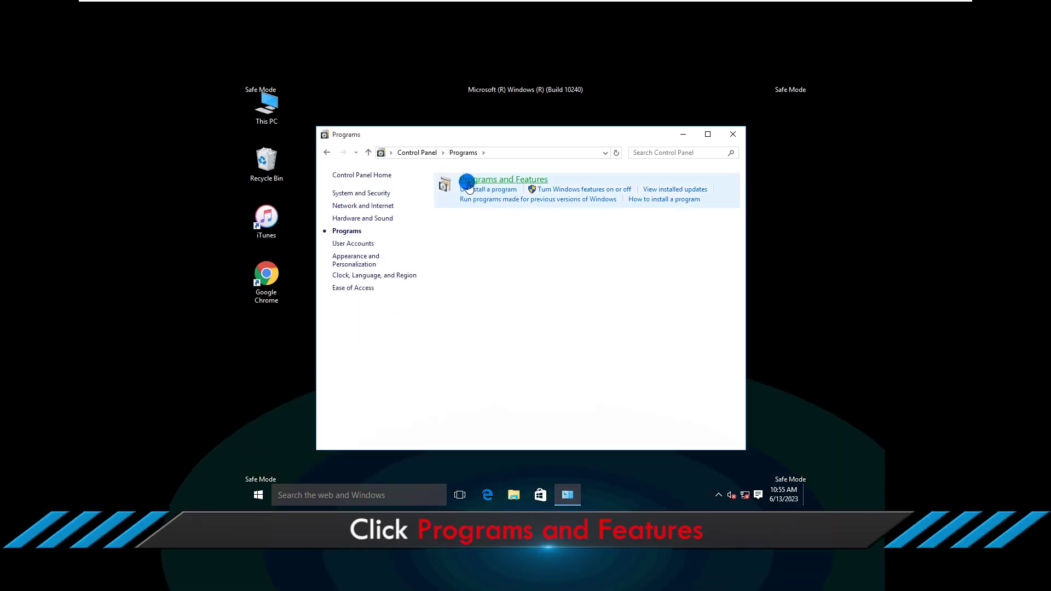
pyautogui.click(502, 180)
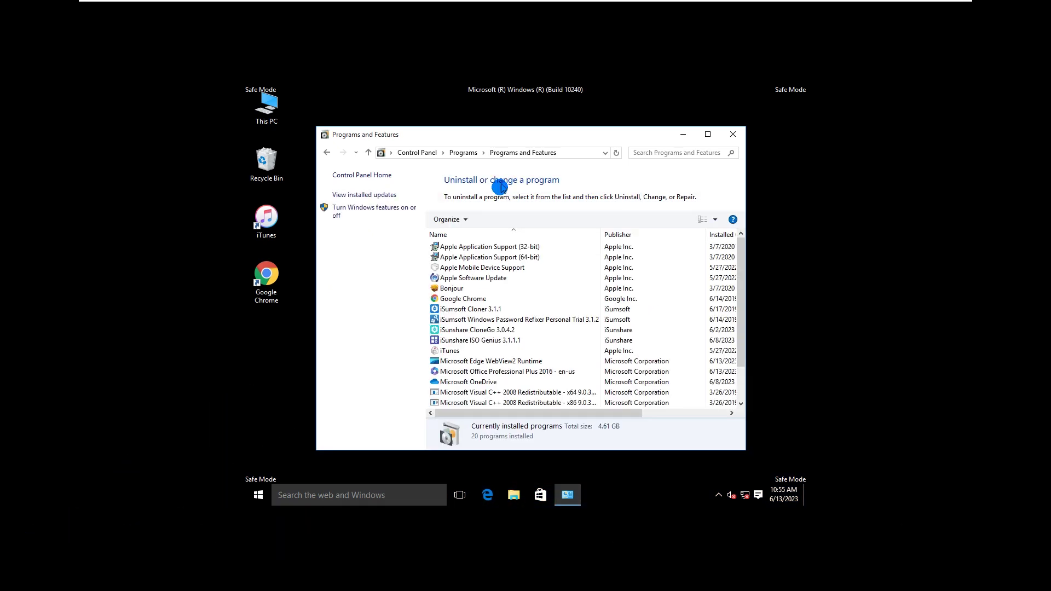
# Step: Uninstall security update KB4019474 from Installed Updates and choose Restart Later
pyautogui.click(368, 195)
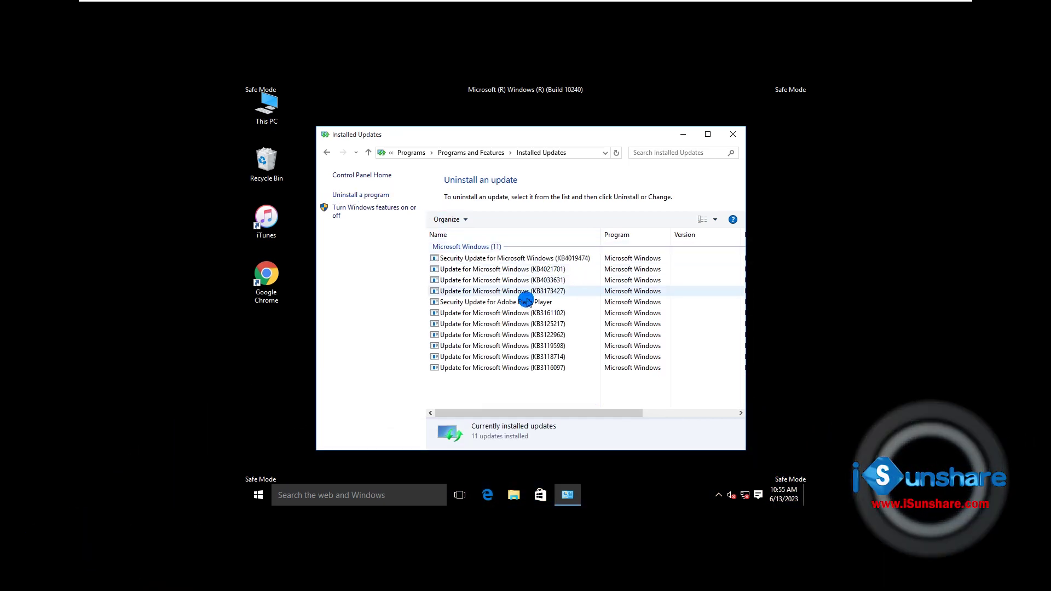
pyautogui.rightClick(487, 259)
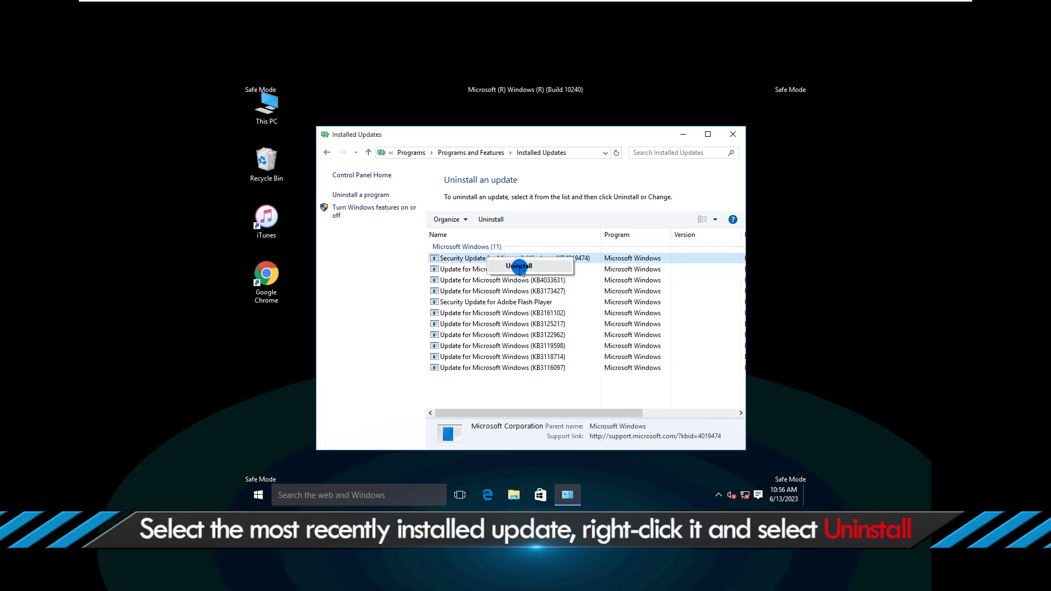
pyautogui.click(519, 266)
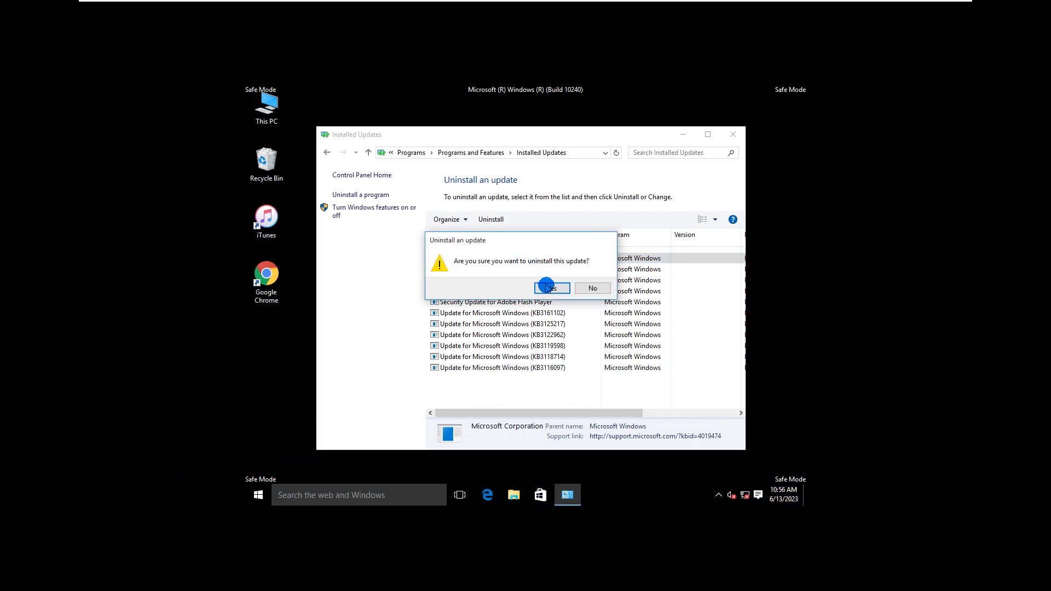
pyautogui.click(550, 288)
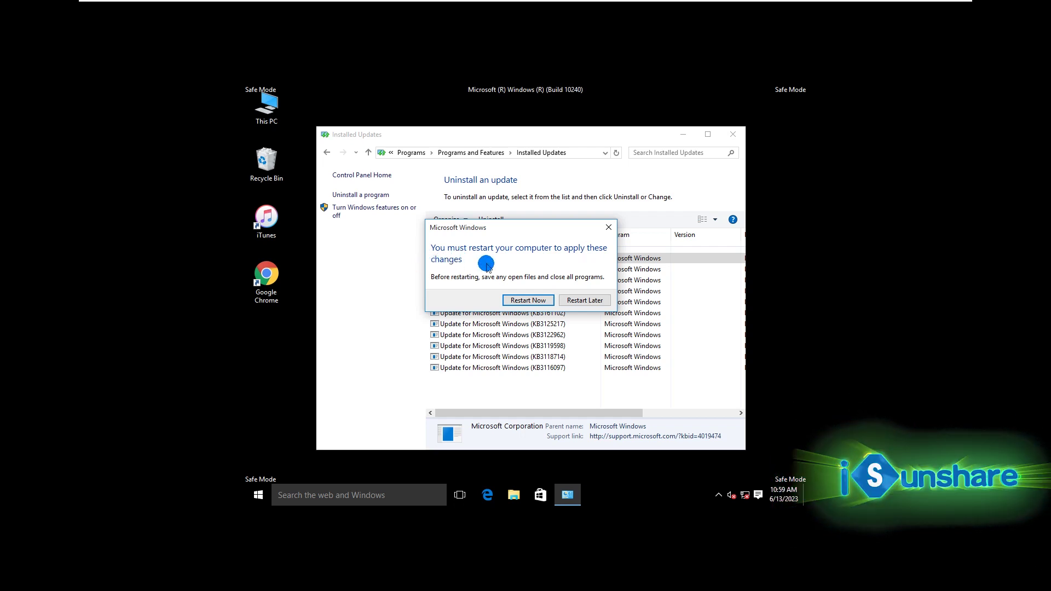
pyautogui.click(585, 300)
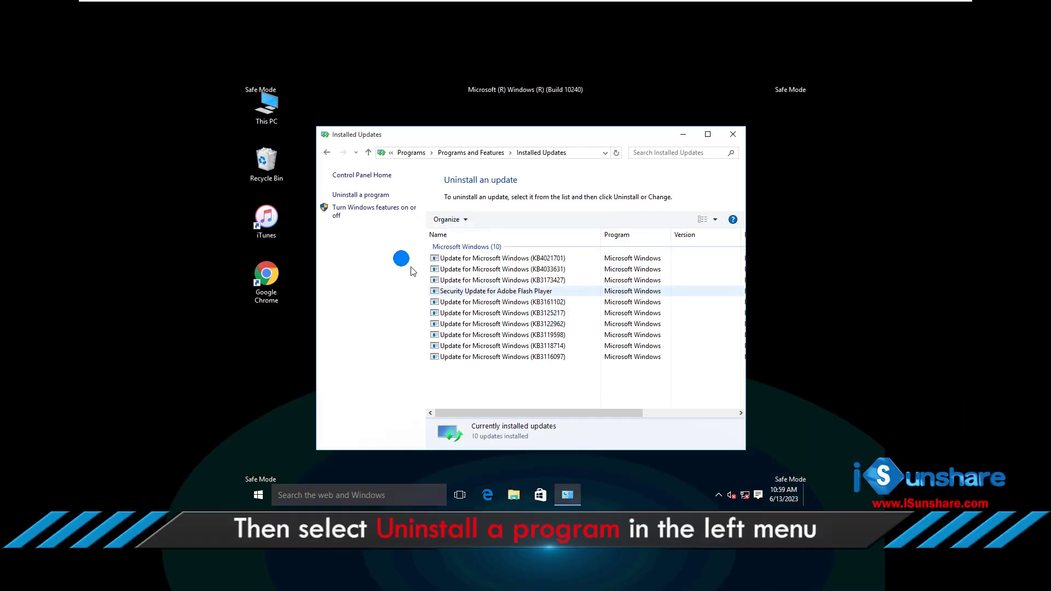
# Step: Uninstall iSunshare CloneGo 3.0.4.2 from the programs list, then close Programs and Features
pyautogui.click(361, 195)
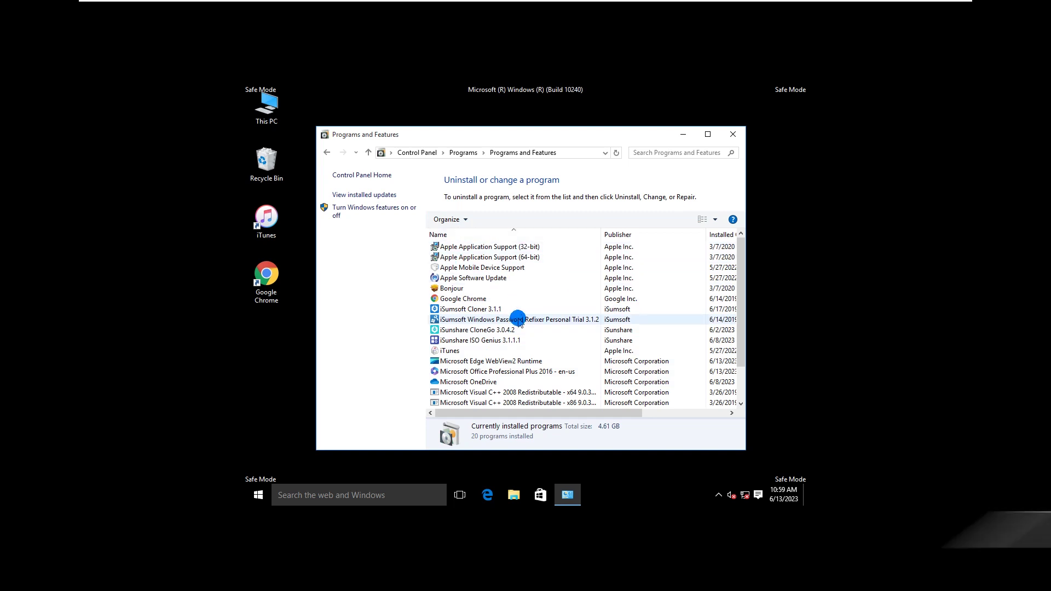
pyautogui.rightClick(458, 331)
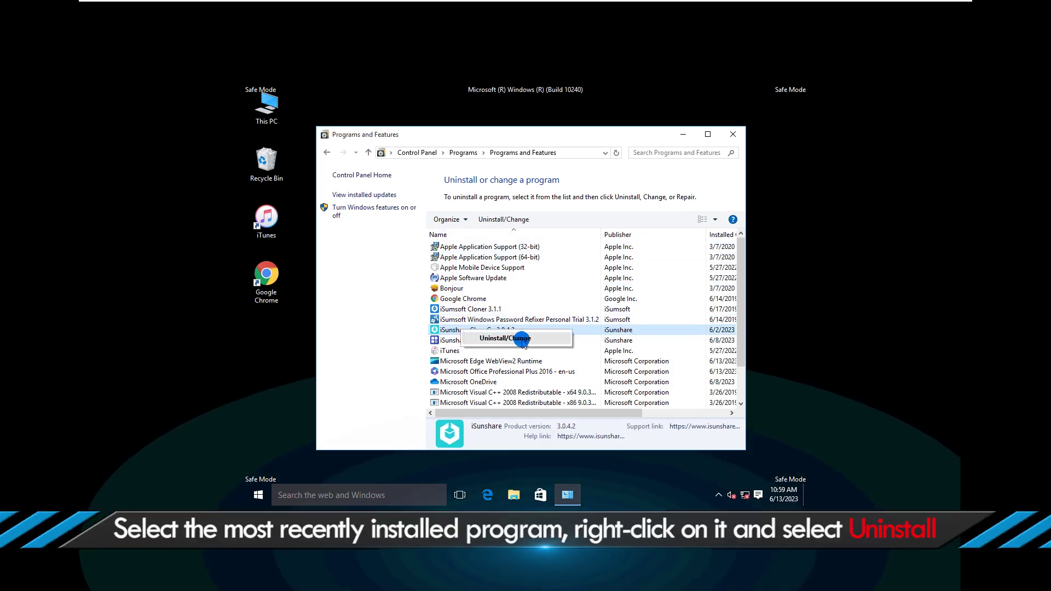
pyautogui.click(506, 339)
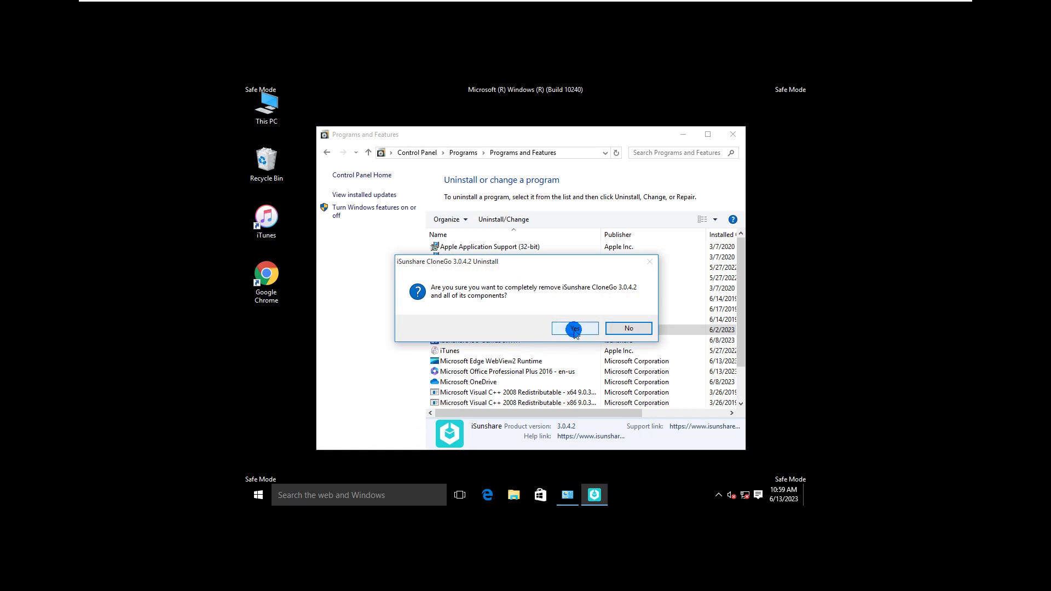
pyautogui.click(575, 329)
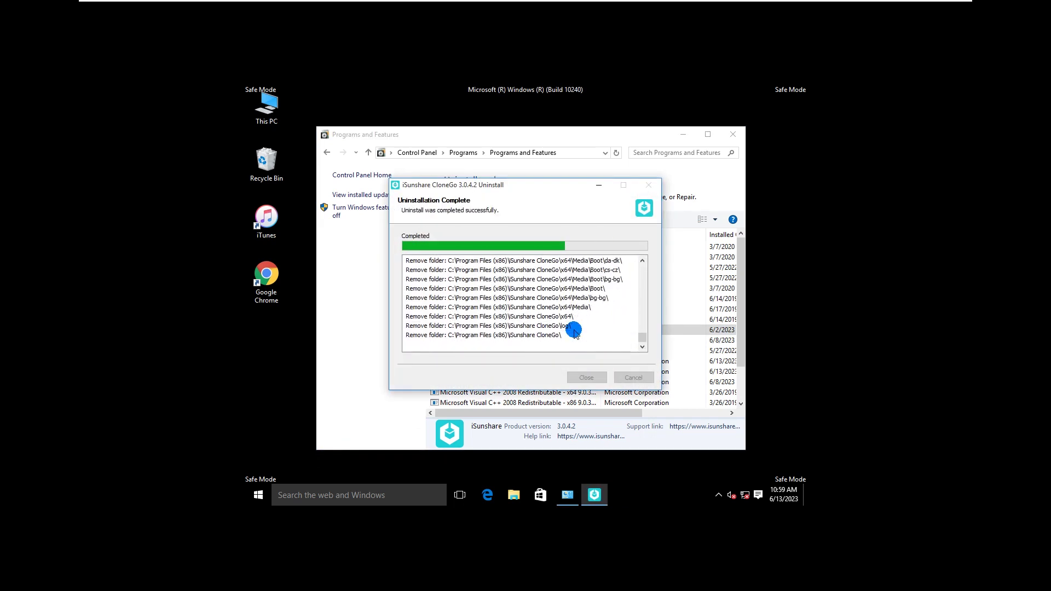
pyautogui.click(612, 328)
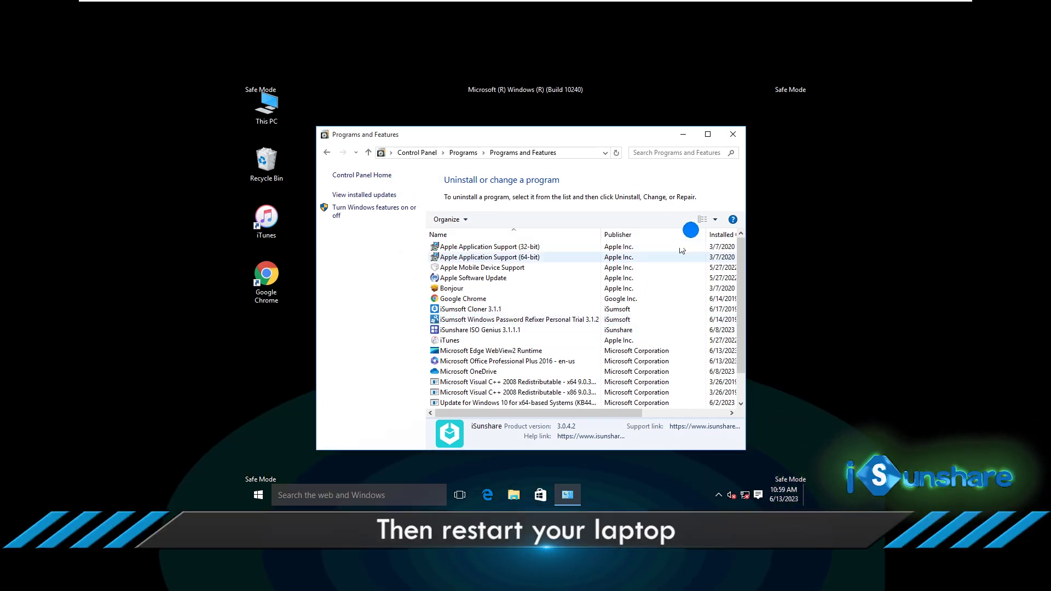
pyautogui.click(733, 135)
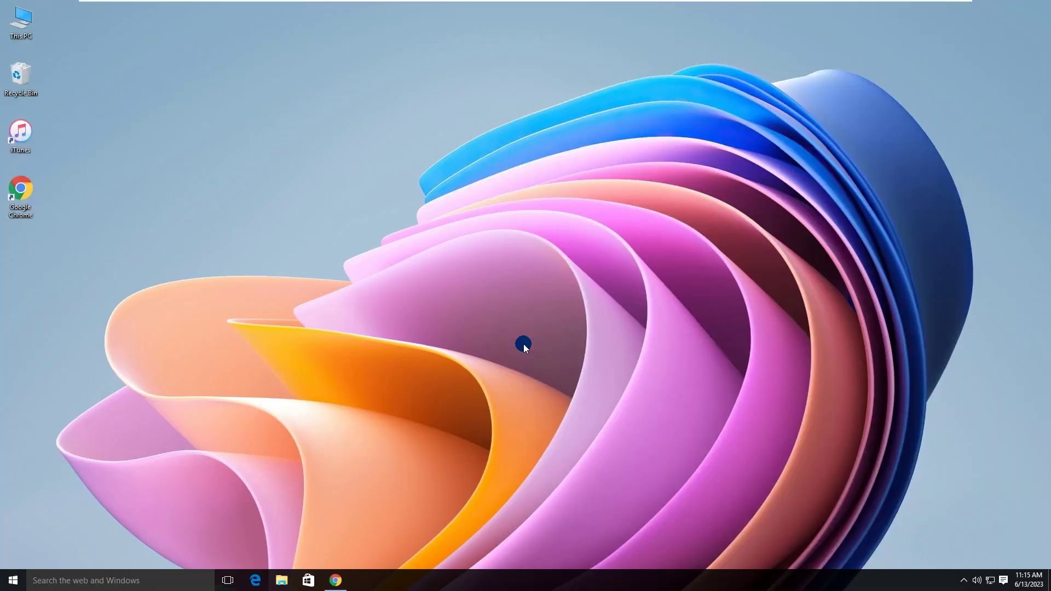
pyautogui.click(337, 584)
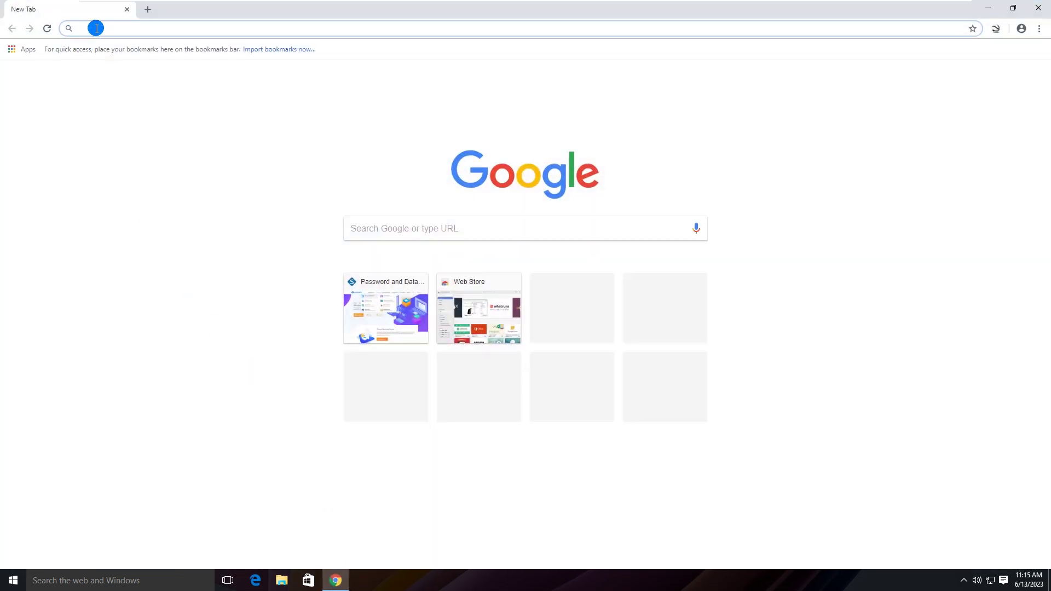
pyautogui.write('www.isunshare.com')
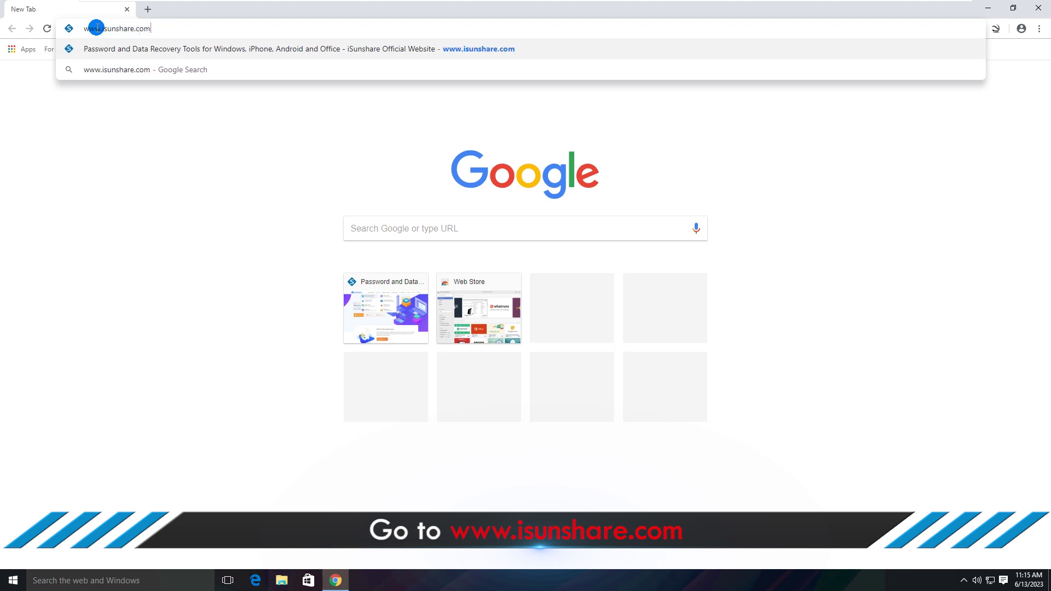
pyautogui.press('Return')
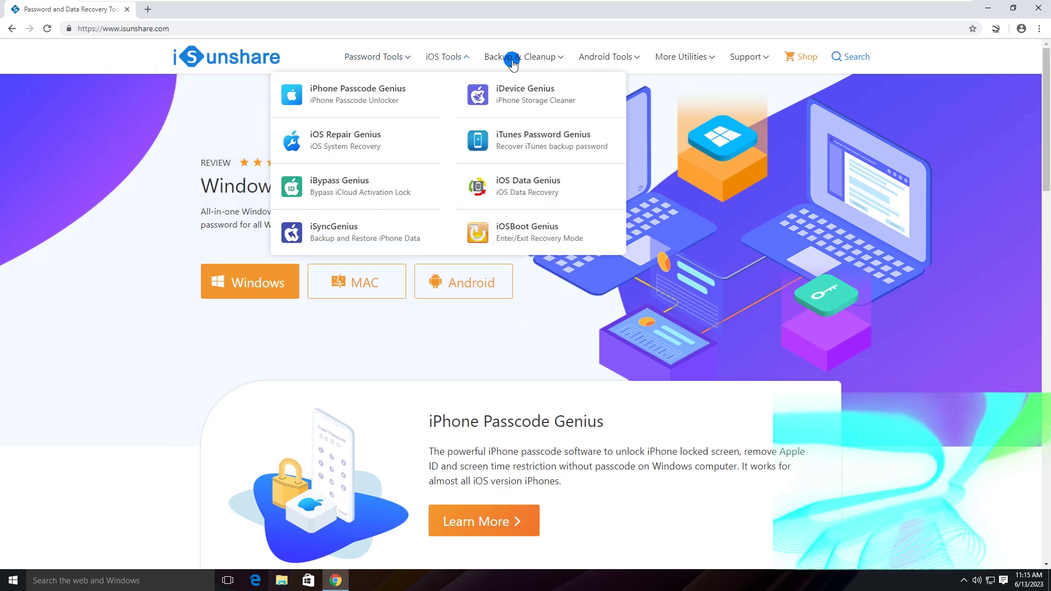
pyautogui.moveTo(523, 56)
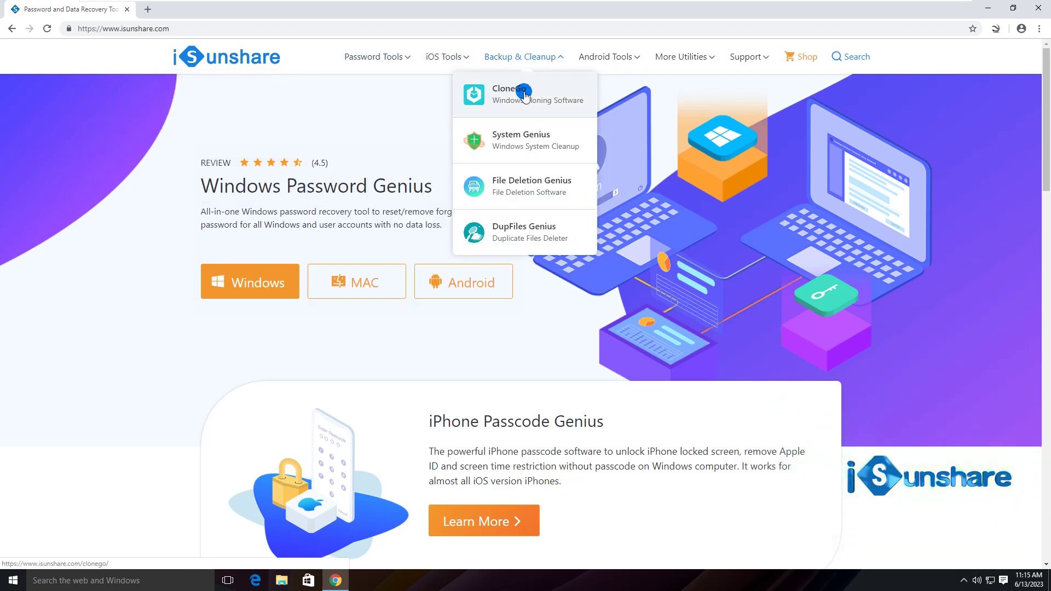
# Step: Download and run isunshare-clonego.exe from the CloneGo product page, then close Chrome
pyautogui.click(524, 92)
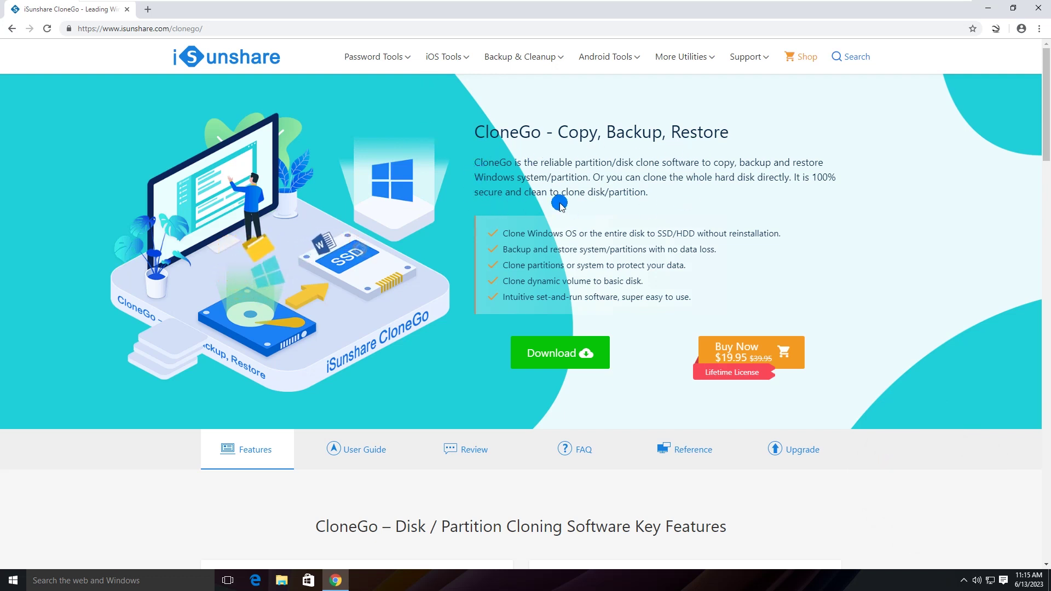
pyautogui.click(525, 367)
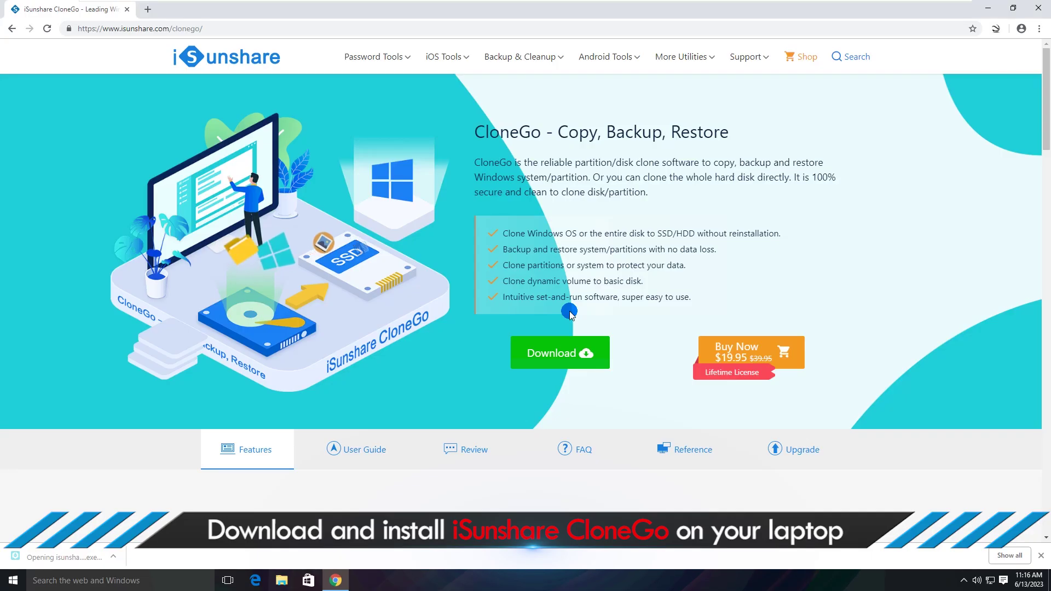
pyautogui.click(1038, 8)
# Step: Install CloneGo with 'Visit our website' unchecked and 'Launch iSunshare CloneGo' kept checked
pyautogui.click(587, 379)
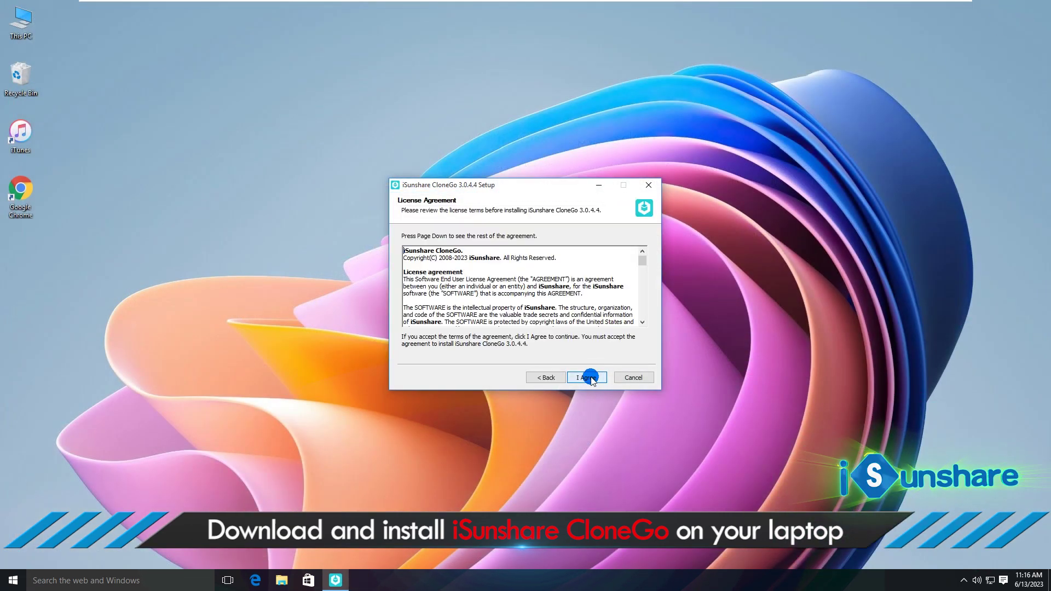
pyautogui.click(591, 379)
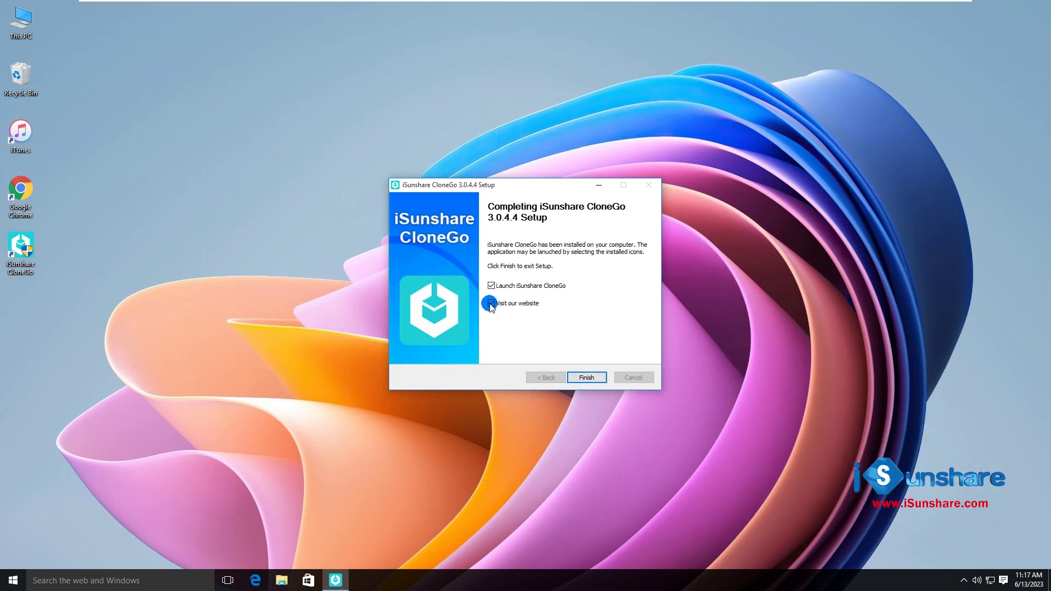
pyautogui.click(491, 303)
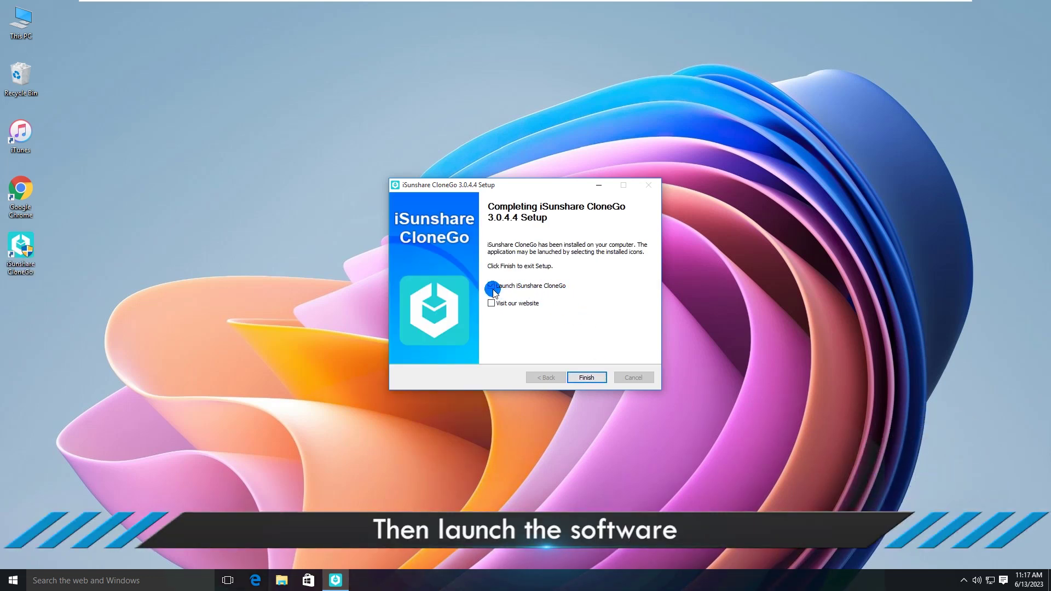
pyautogui.click(587, 377)
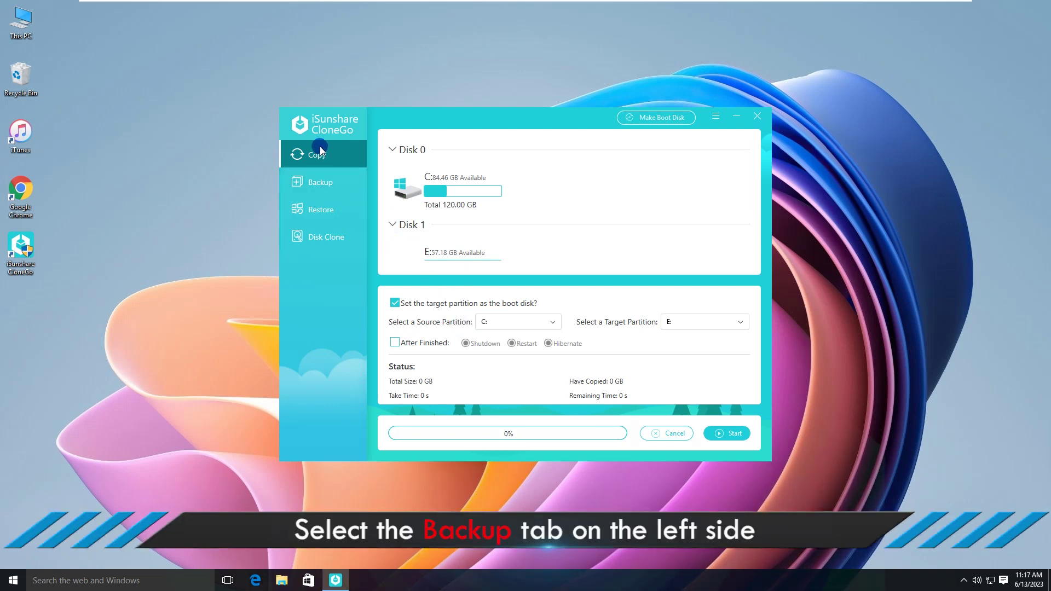
# Step: On the Backup tab, keep HD 0 (C:) and set the save location to F:\Backup
pyautogui.click(319, 188)
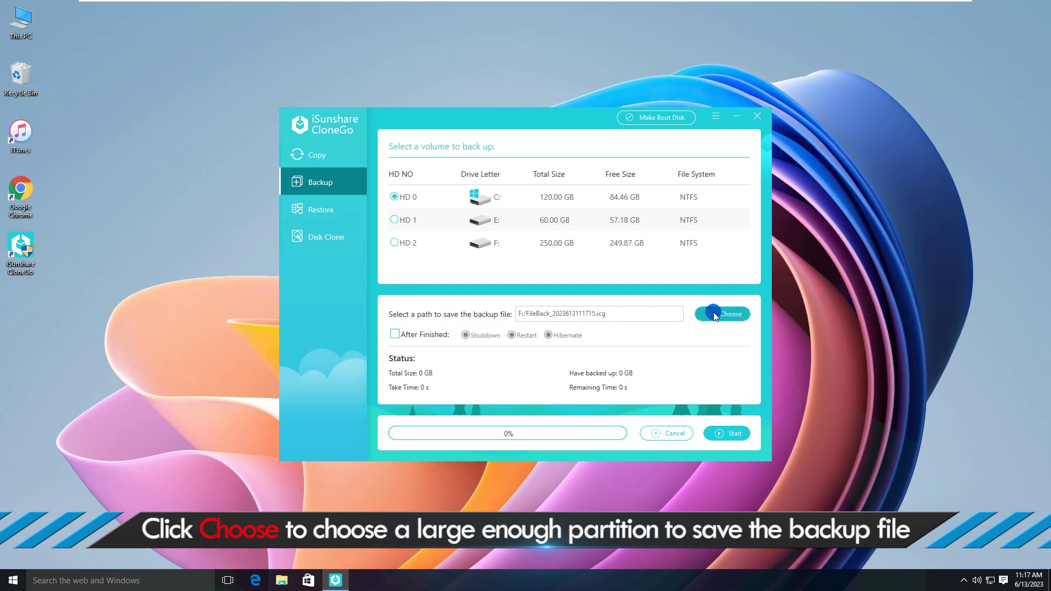
pyautogui.click(715, 316)
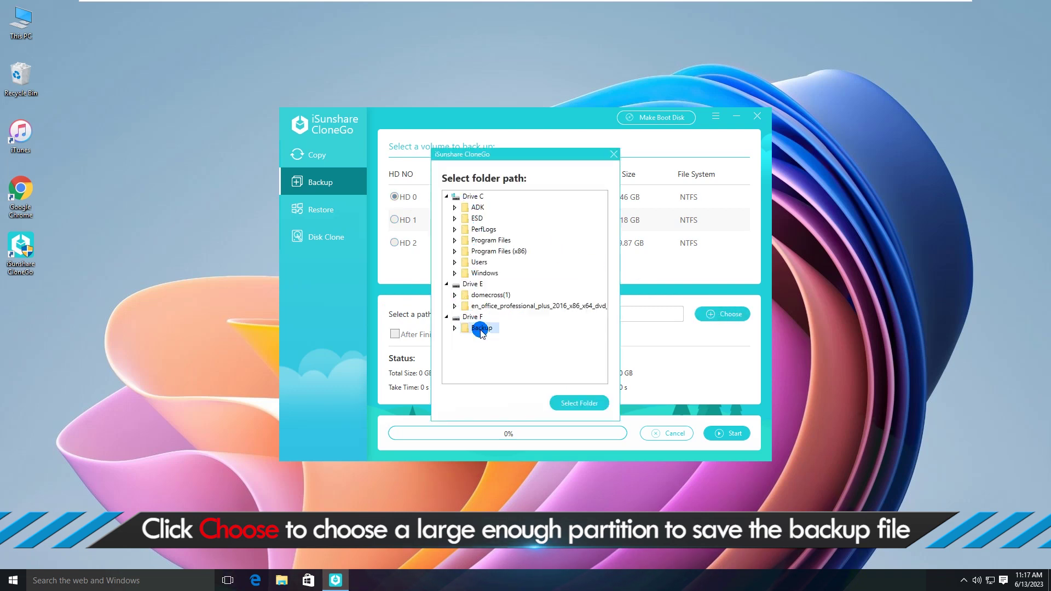
pyautogui.click(579, 402)
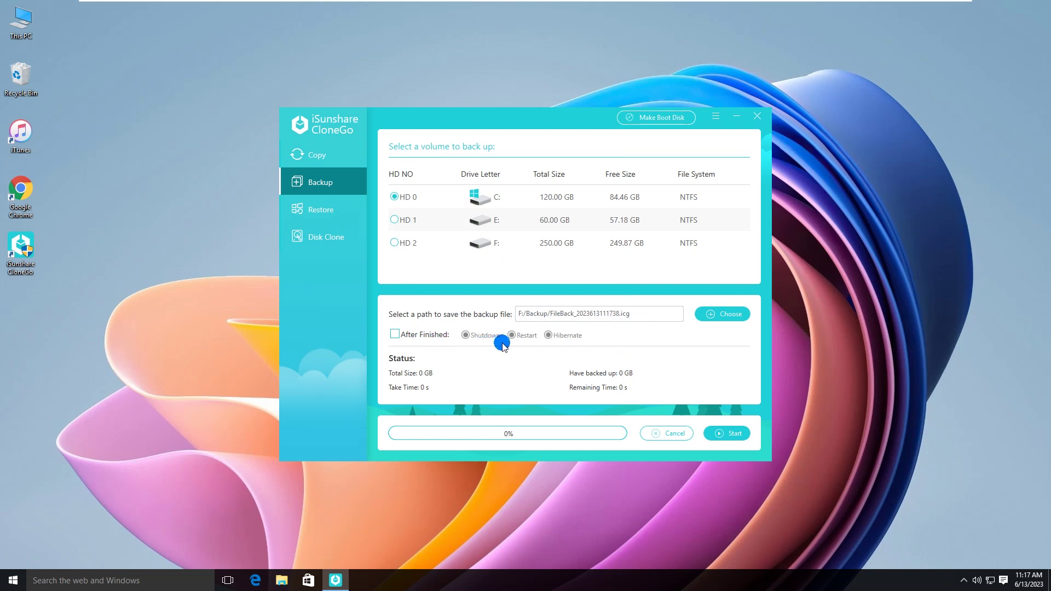
pyautogui.click(395, 335)
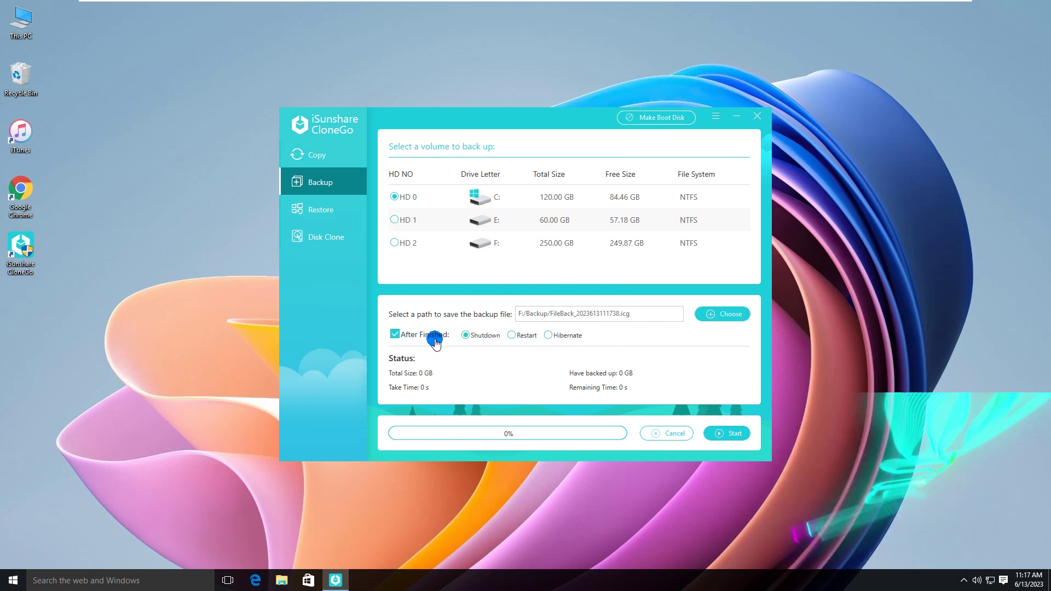
pyautogui.click(556, 337)
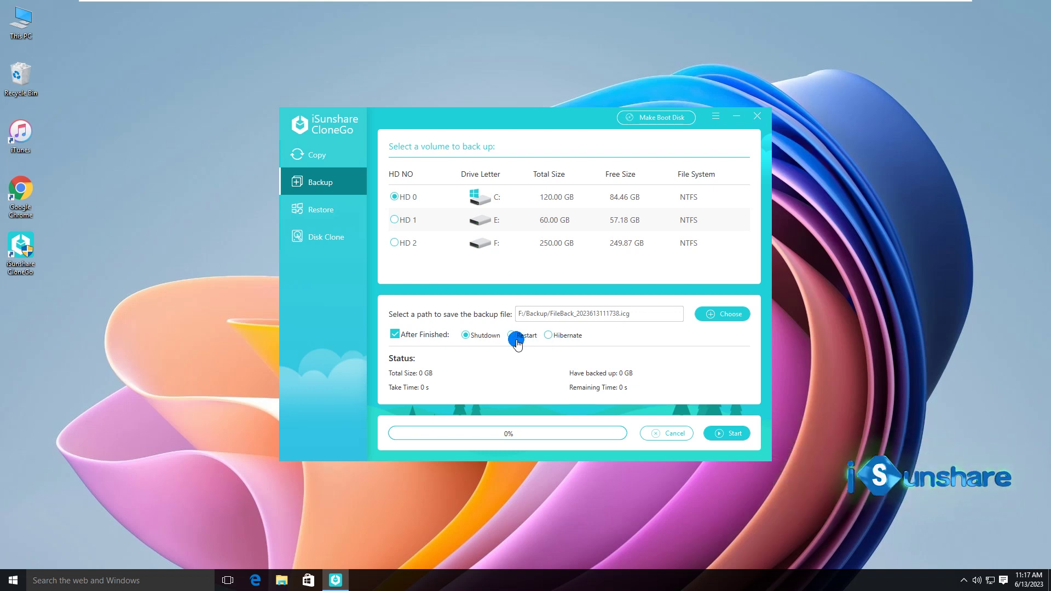
pyautogui.click(467, 336)
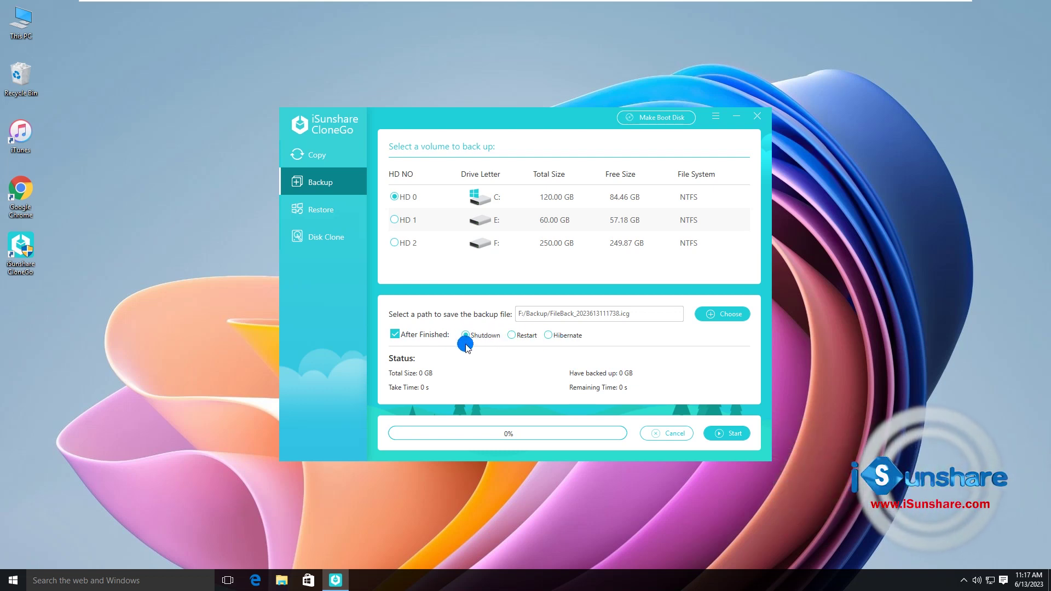
pyautogui.click(395, 335)
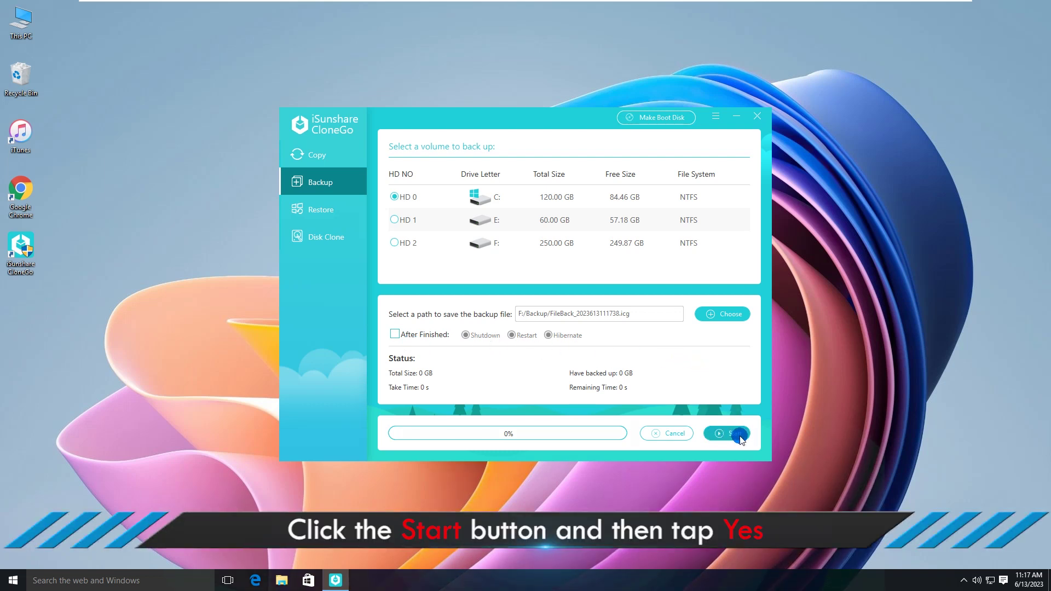
# Step: Start the C: backup, confirm the Tips prompt, and dismiss the 36.26 GB success message
pyautogui.click(725, 434)
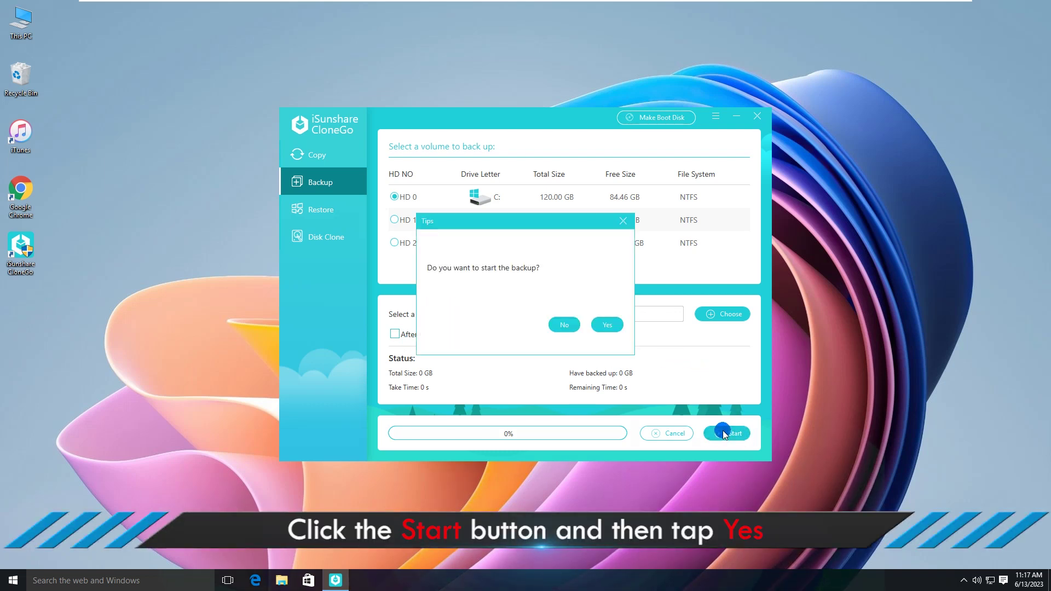
pyautogui.click(608, 326)
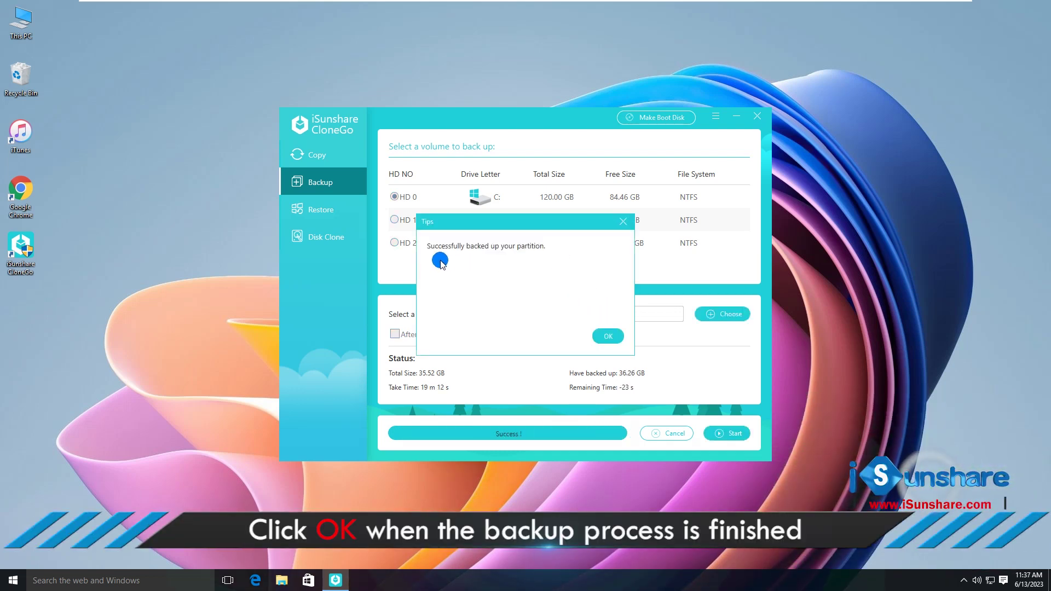
pyautogui.click(609, 332)
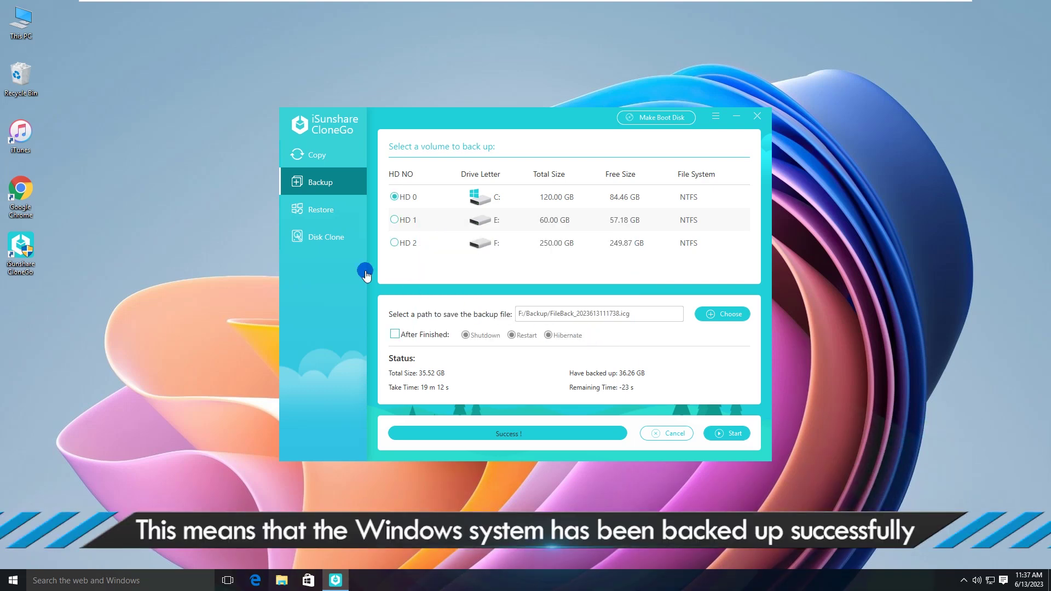
pyautogui.doubleClick(24, 23)
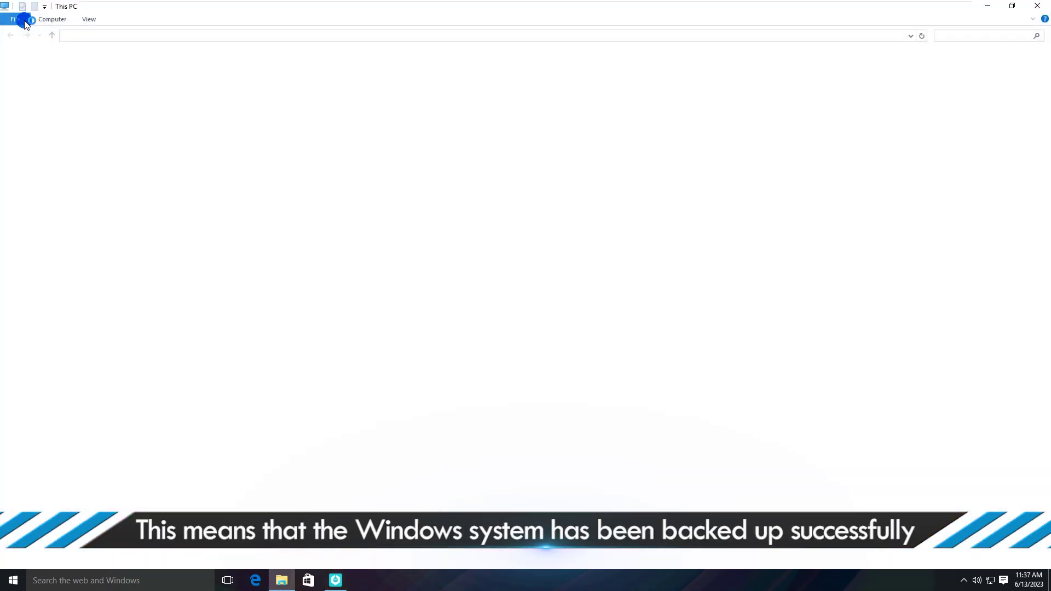
pyautogui.doubleClick(567, 124)
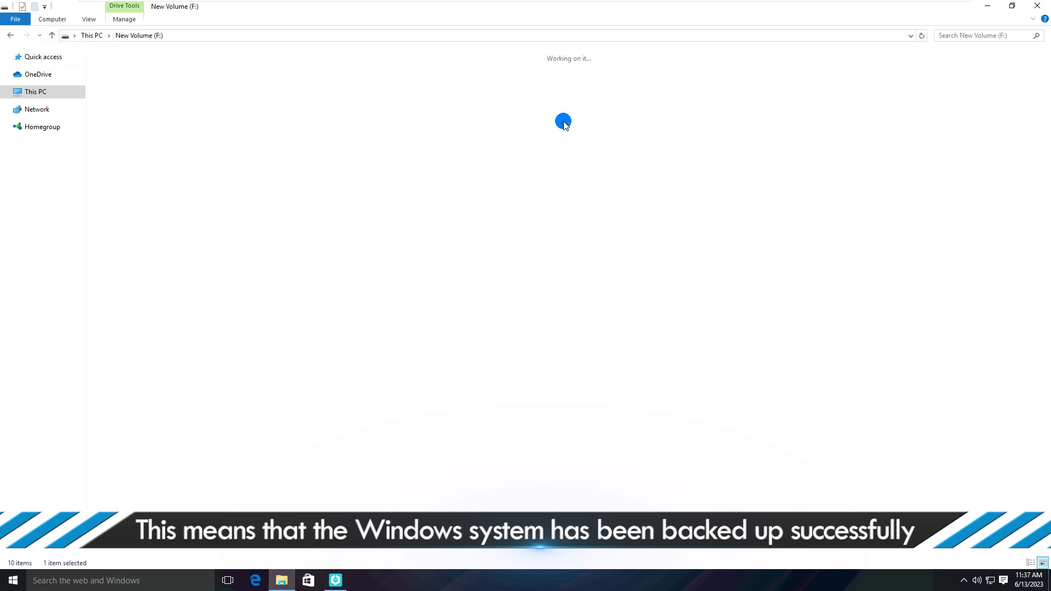
pyautogui.doubleClick(125, 82)
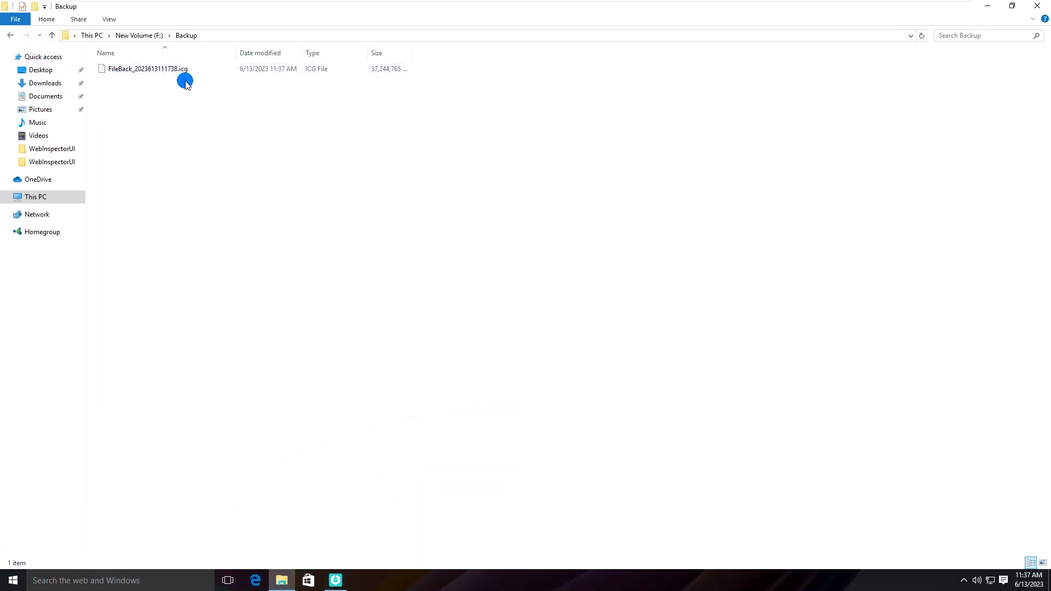
pyautogui.click(1036, 8)
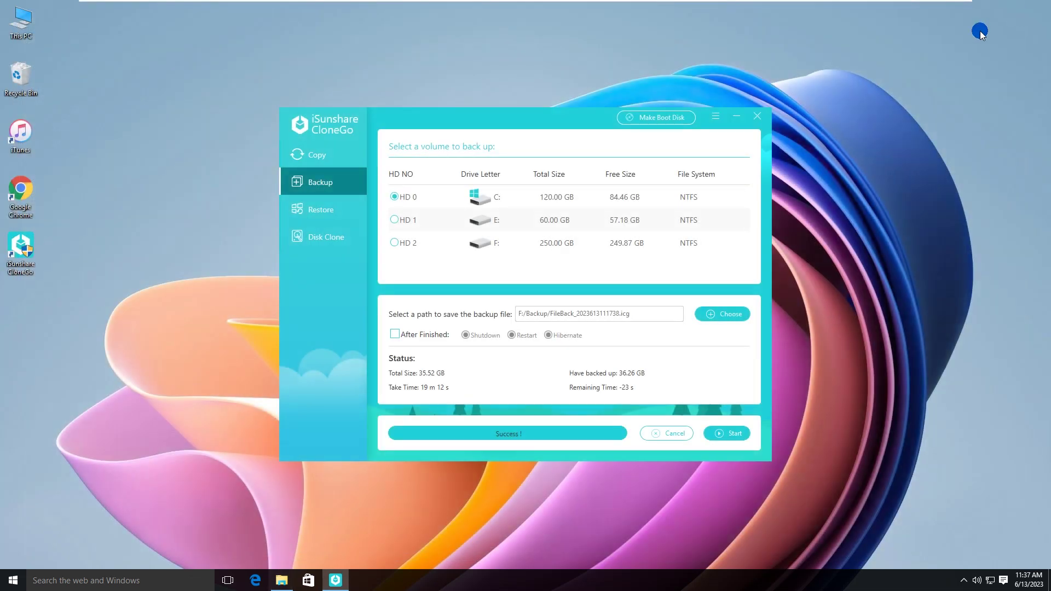